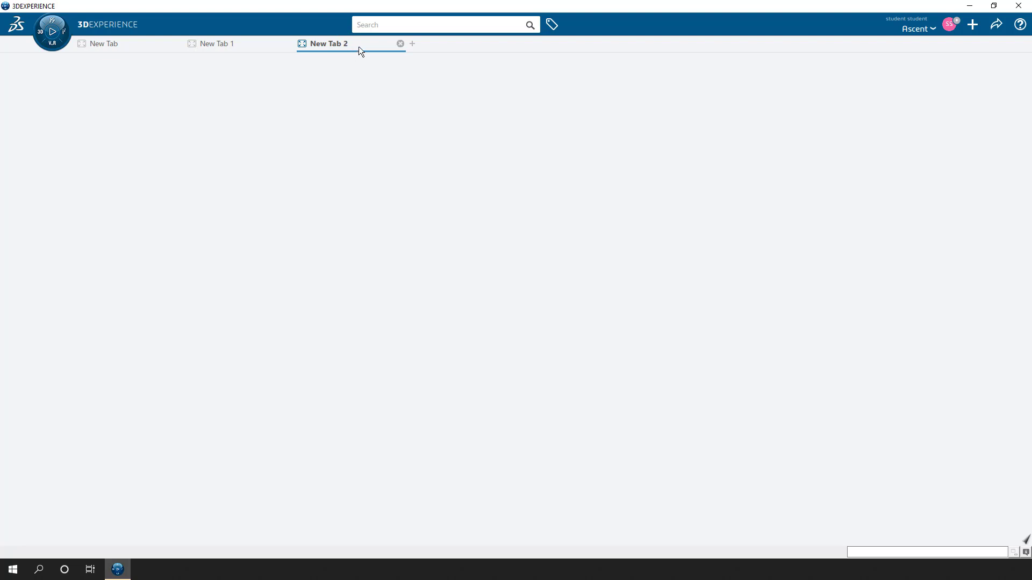
# Step: Close all three open empty tabs and create one new blank tab
pyautogui.click(399, 43)
pyautogui.click(290, 43)
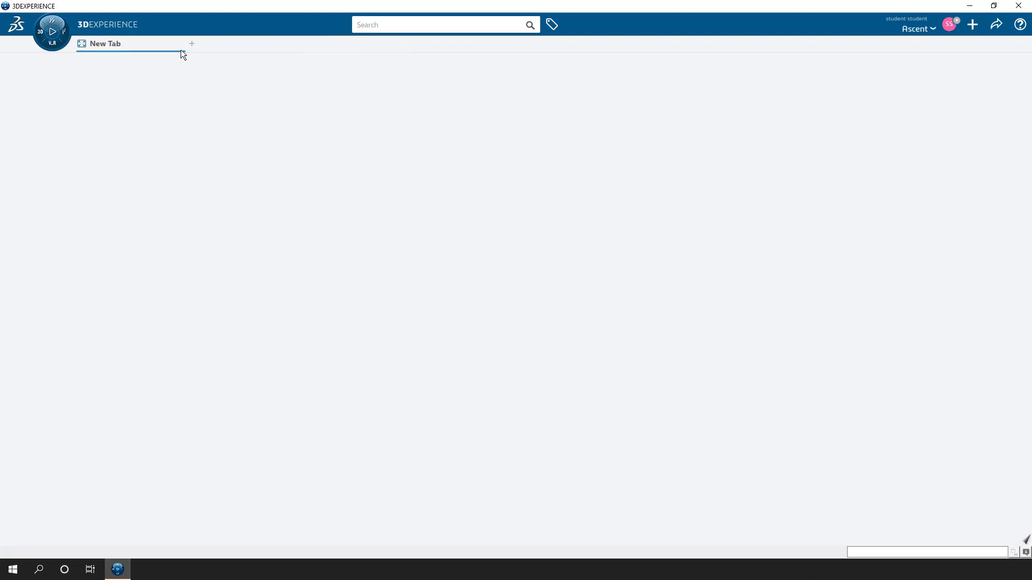
pyautogui.click(181, 44)
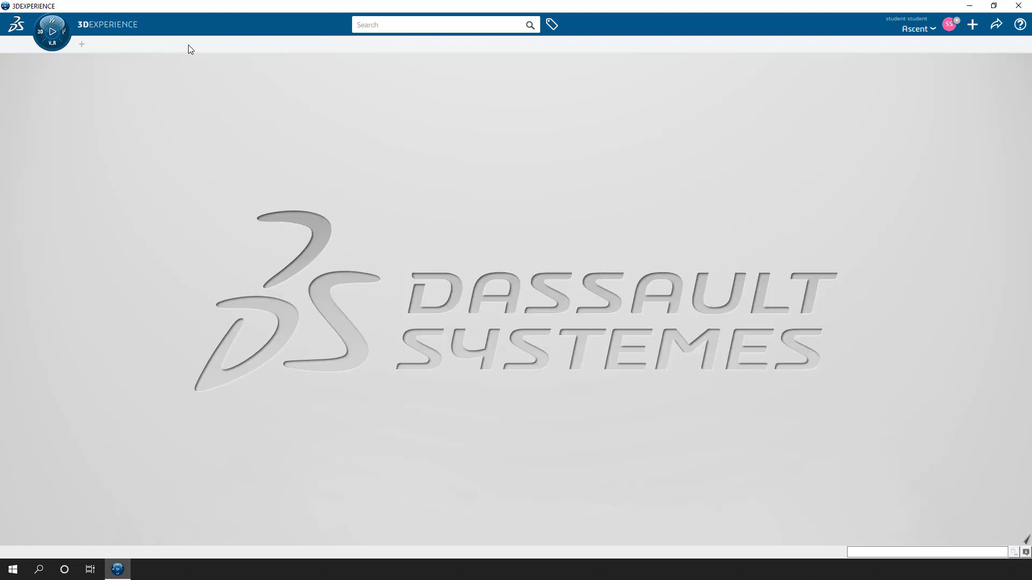
pyautogui.click(81, 44)
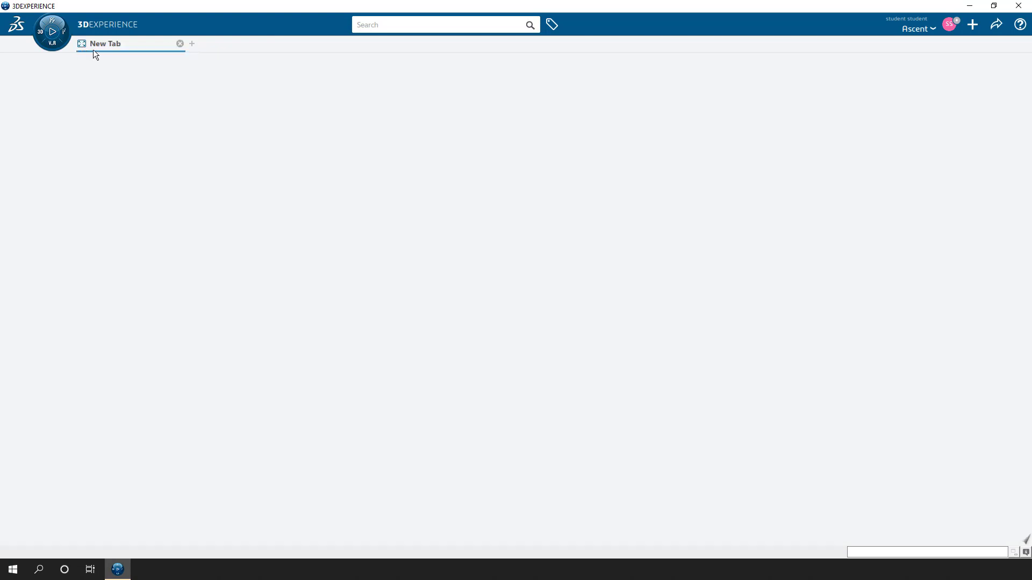
# Step: Reset the current section of the Widget Layout preferences to its defaults and accept the settings
pyautogui.click(104, 47)
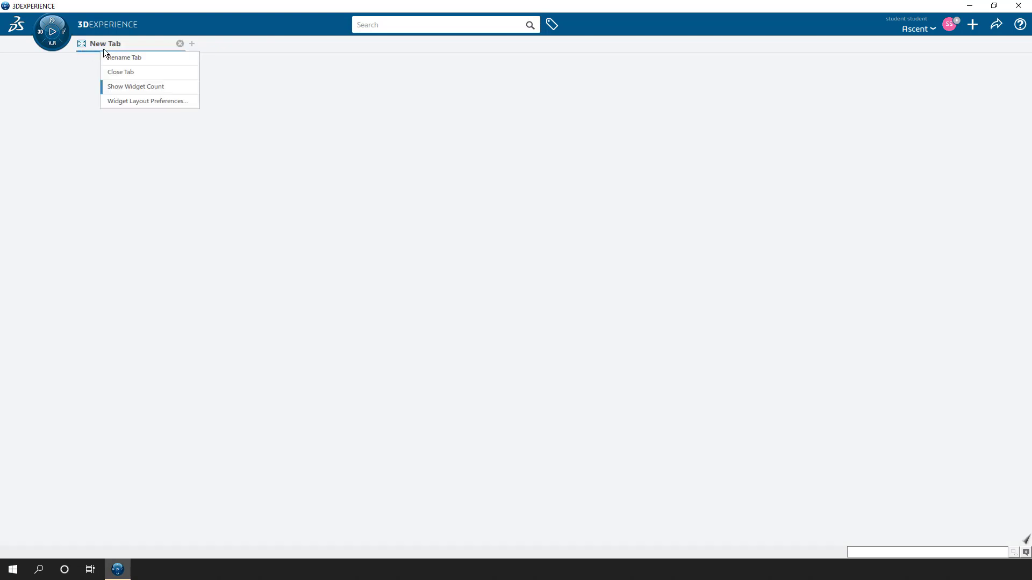
pyautogui.click(138, 100)
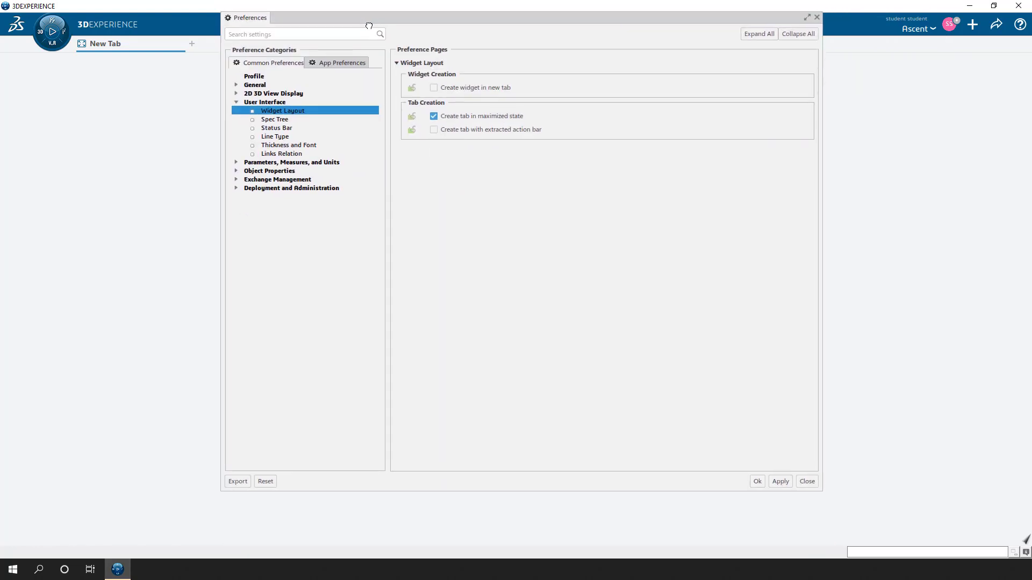
pyautogui.click(265, 502)
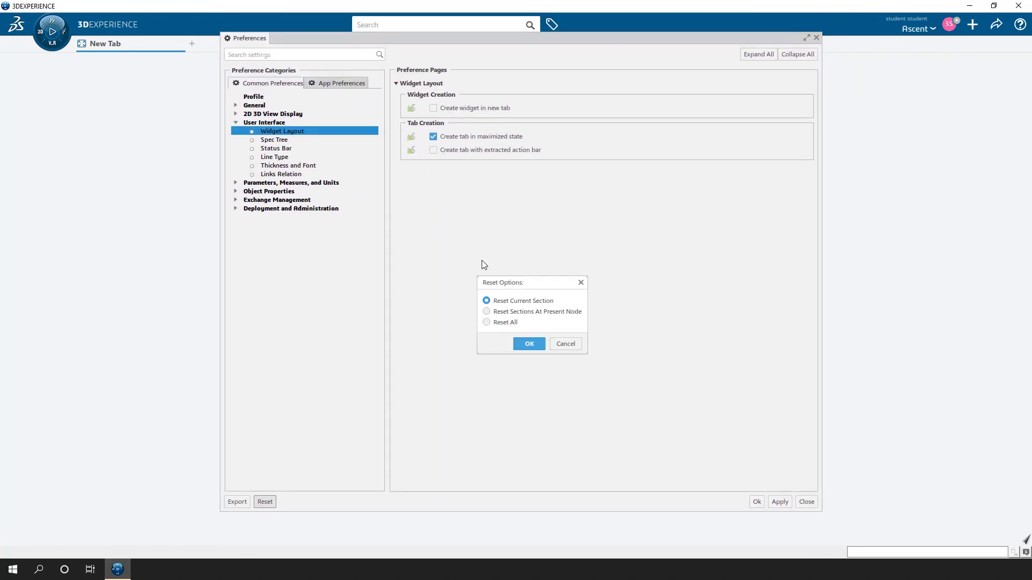
pyautogui.click(540, 344)
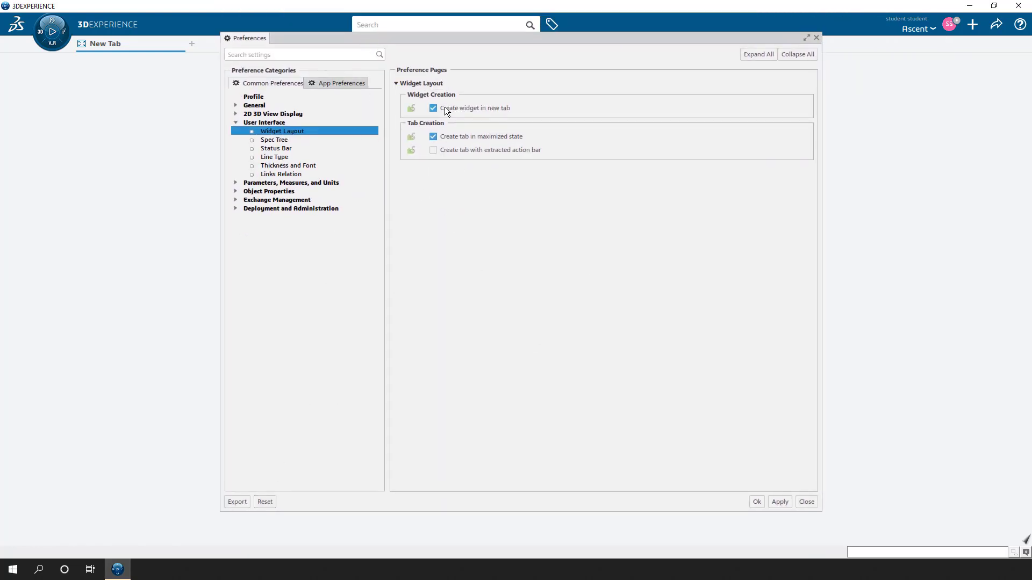
pyautogui.click(761, 500)
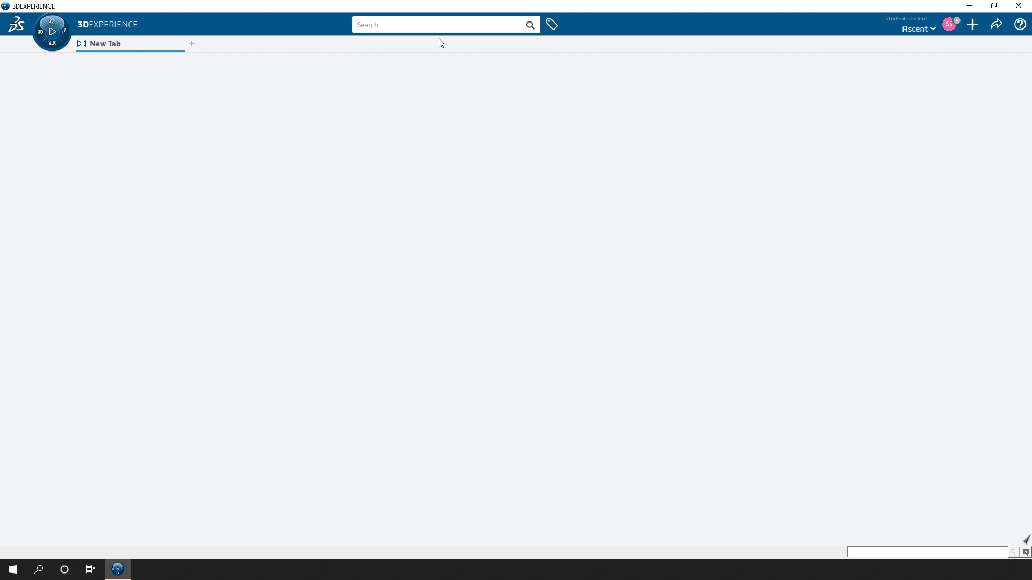
# Step: Create a new 3D Part titled Widget 1
pyautogui.click(973, 26)
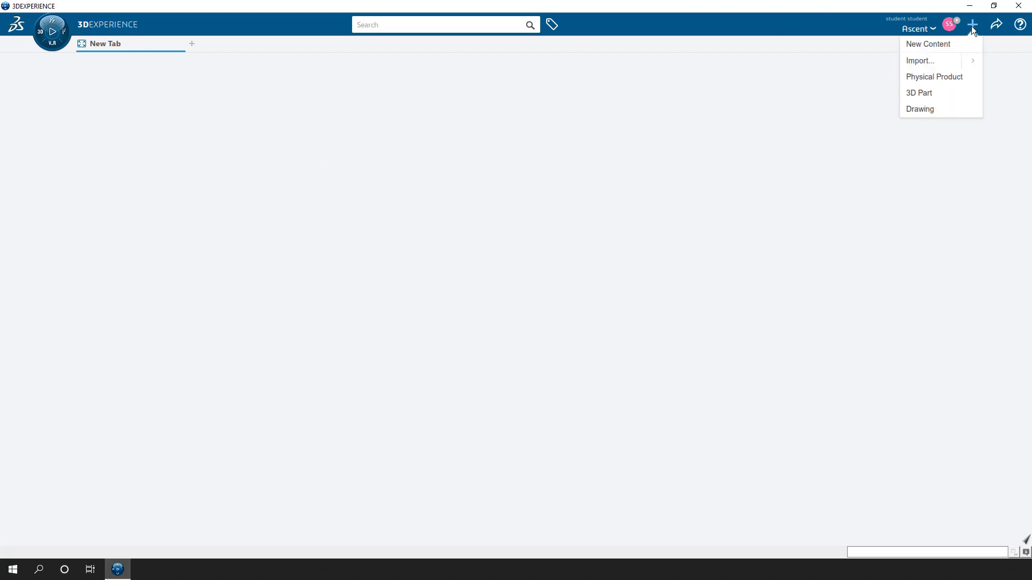
pyautogui.click(941, 96)
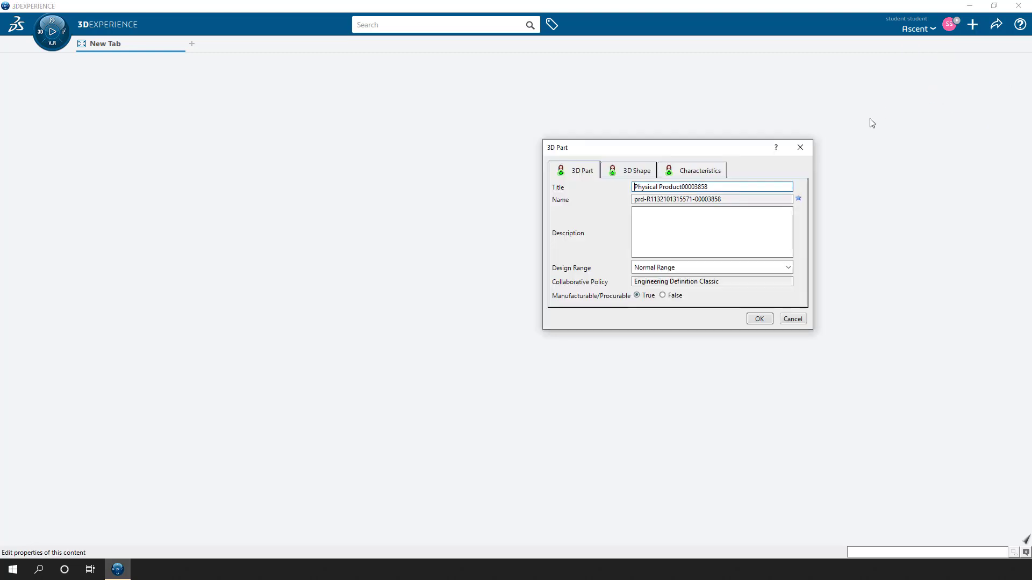
pyautogui.moveTo(719, 185); pyautogui.dragTo(602, 182)
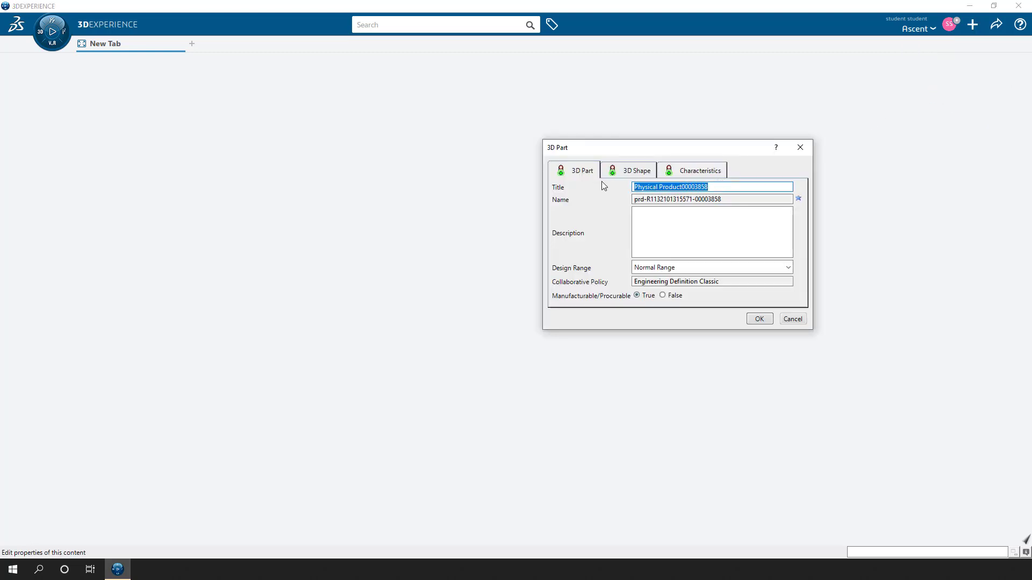
pyautogui.write('Widget 1')
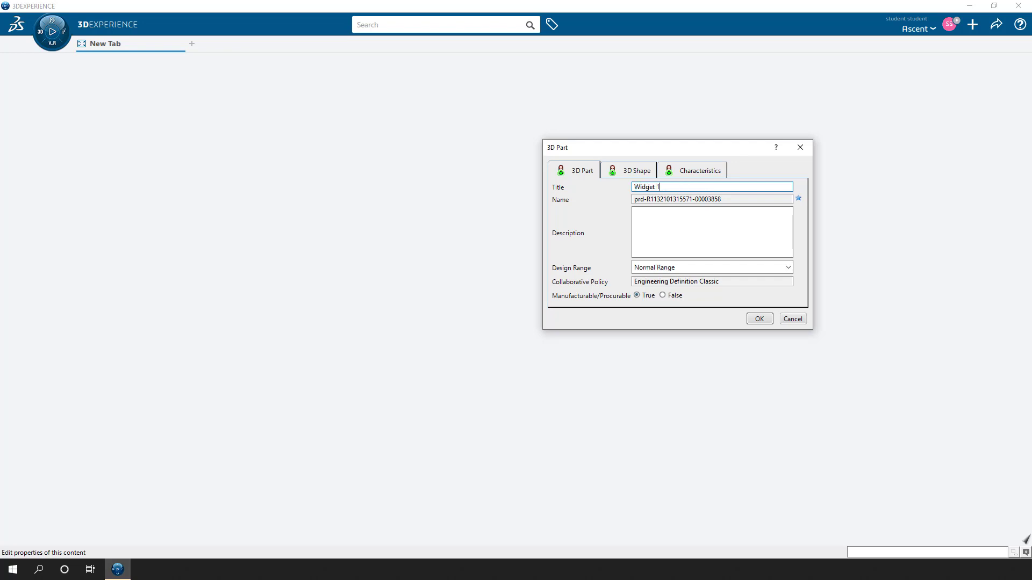
pyautogui.click(759, 319)
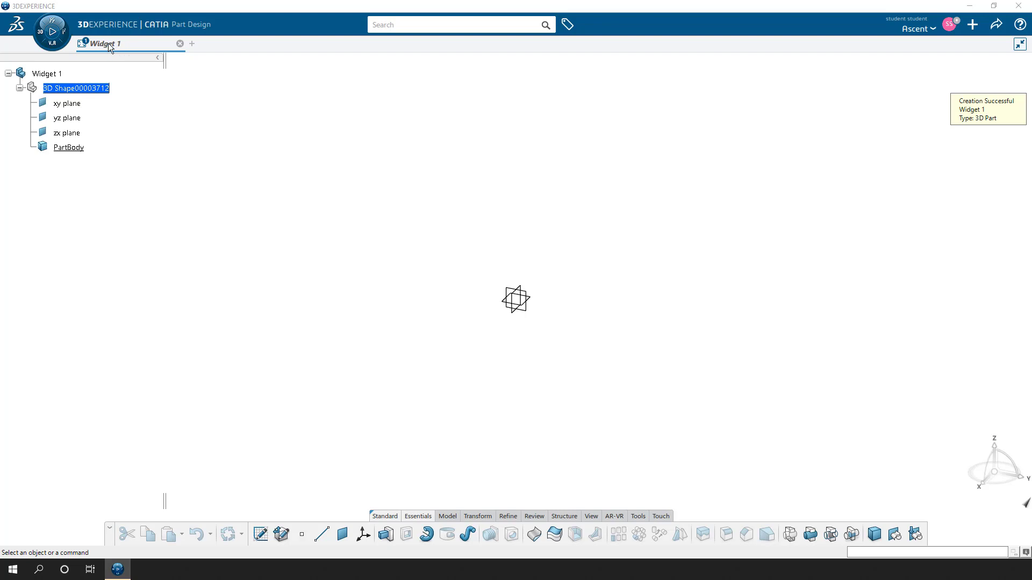
# Step: Create a second 3D Part titled Widget 2
pyautogui.click(972, 25)
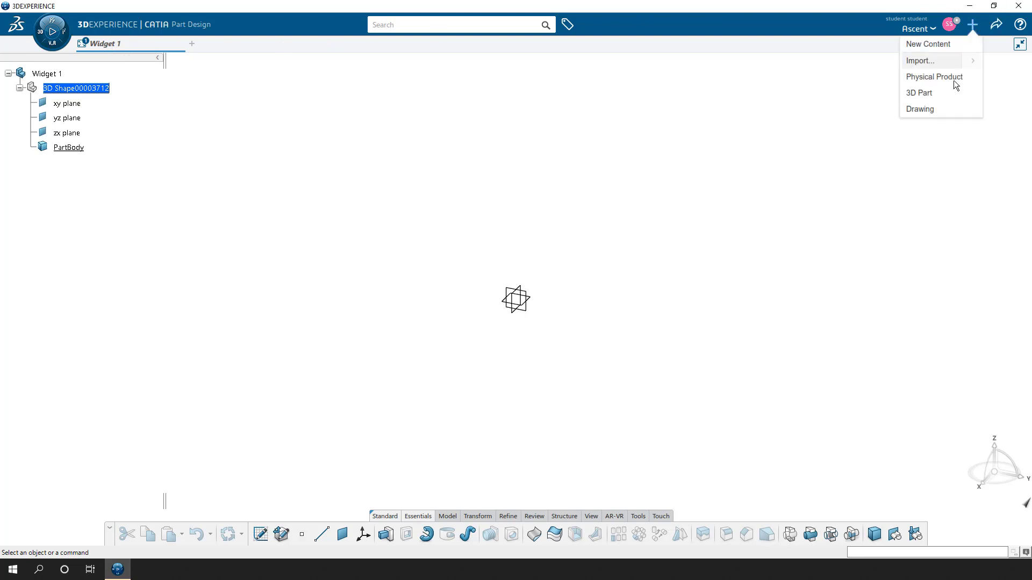
pyautogui.click(907, 100)
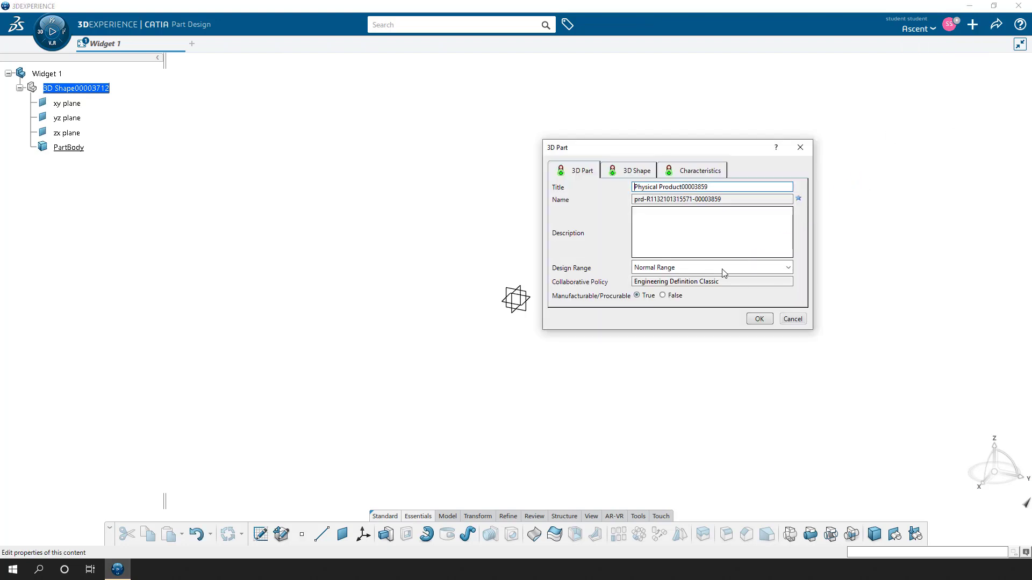
pyautogui.moveTo(715, 188); pyautogui.dragTo(592, 197)
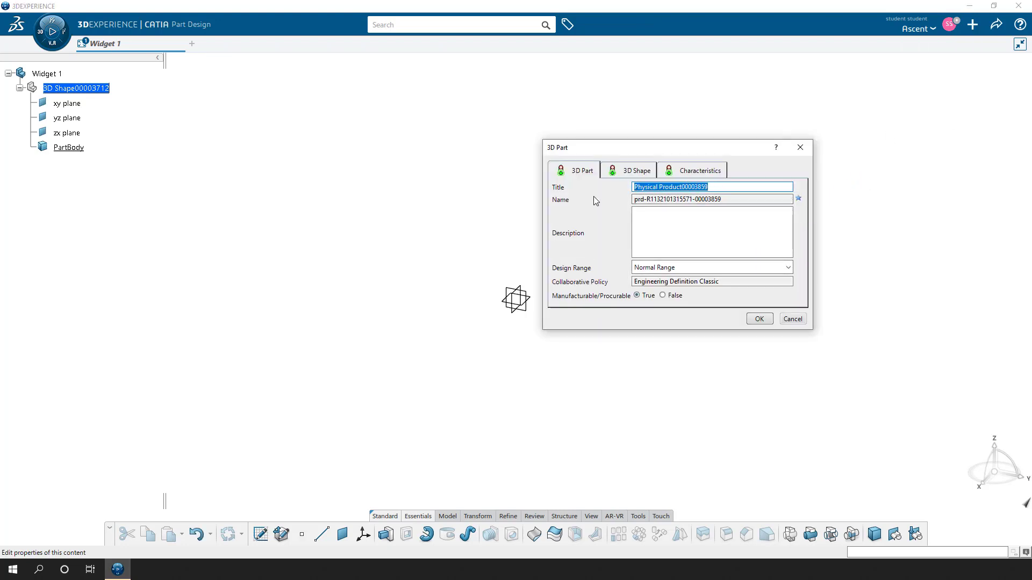
pyautogui.write('Widget 2')
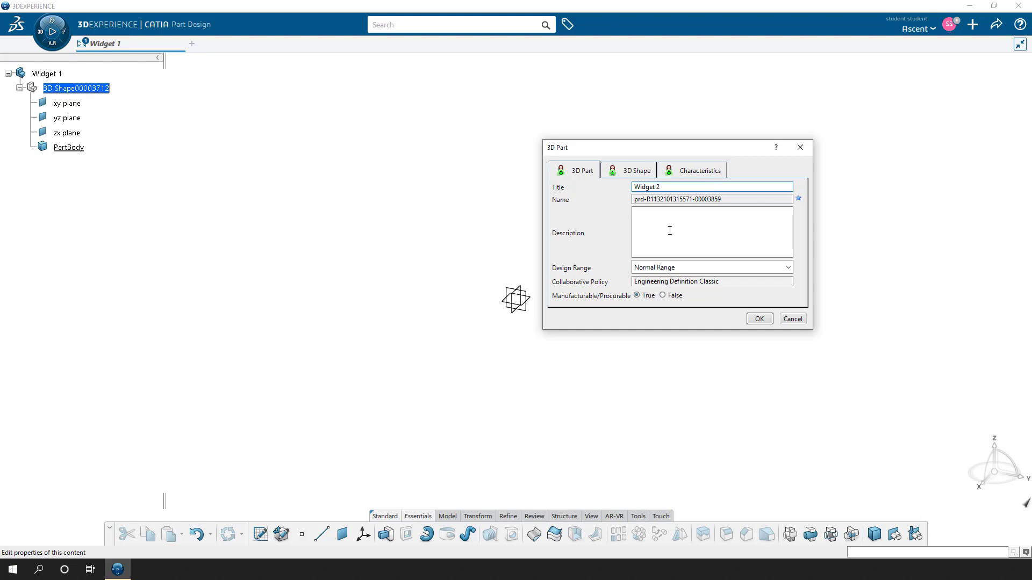
pyautogui.click(760, 318)
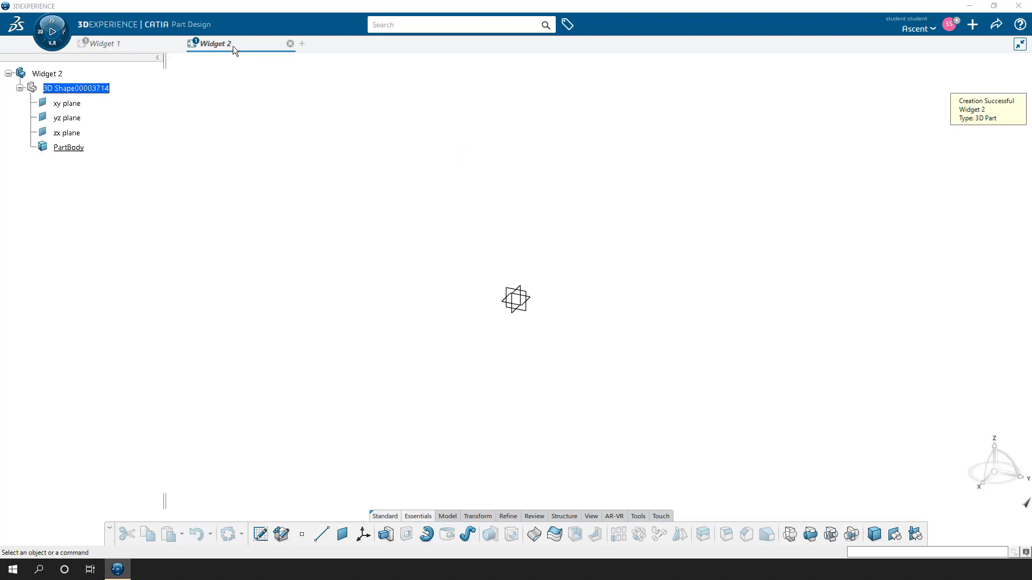
# Step: View the Widget 1 part in its own tab, return to Widget 2, and preview Widget 1 from there
pyautogui.click(162, 48)
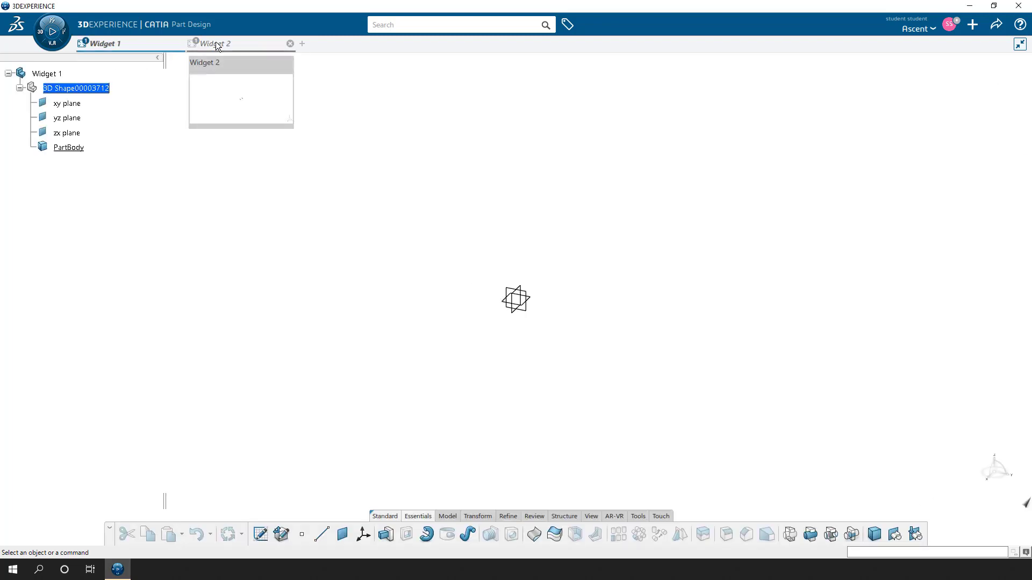
pyautogui.click(215, 43)
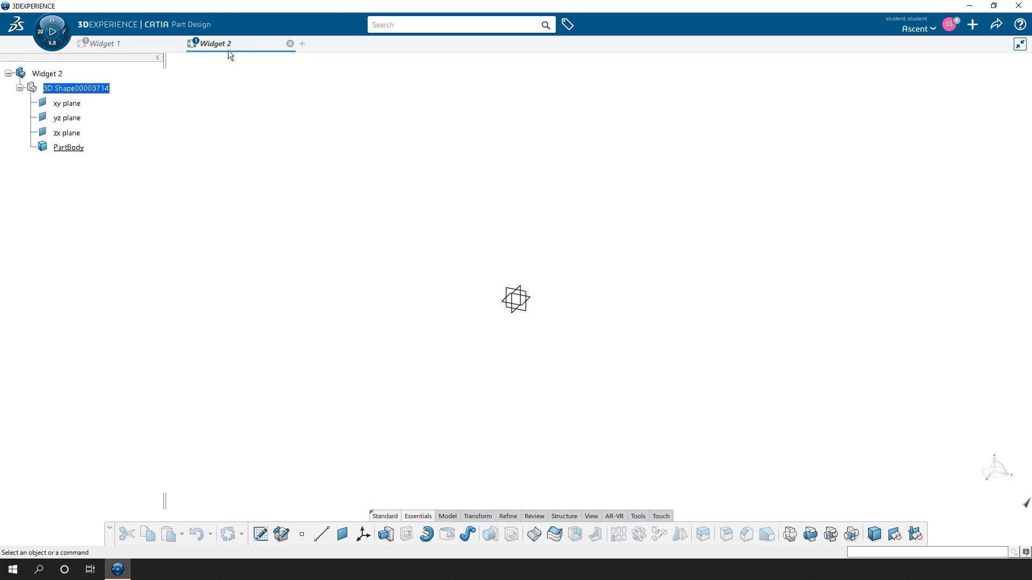
pyautogui.moveTo(141, 47)
# Step: Disable Create widget in new tab in the Widget Layout preferences and accept the change
pyautogui.rightClick(243, 48)
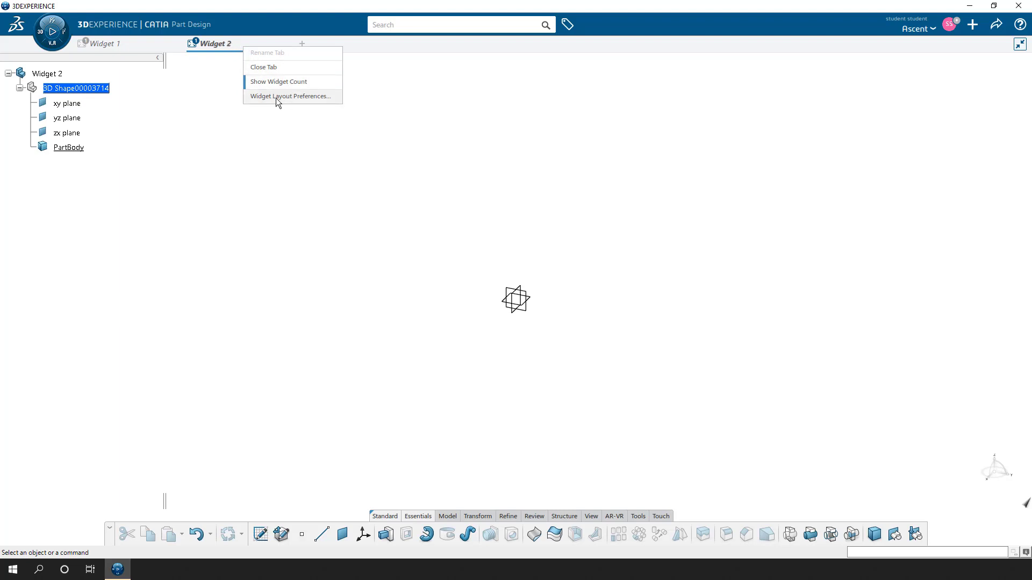
pyautogui.click(311, 99)
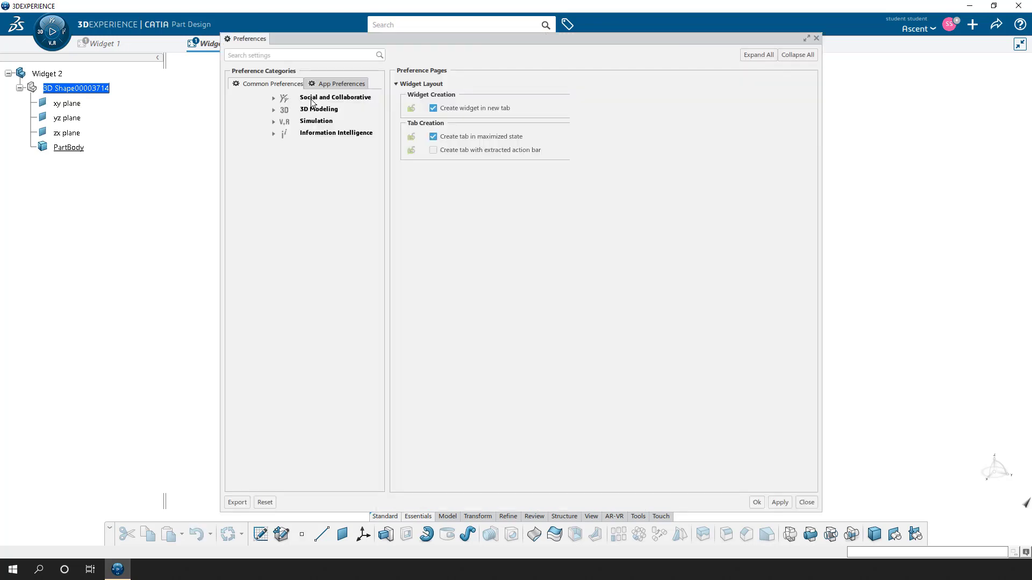
pyautogui.click(434, 109)
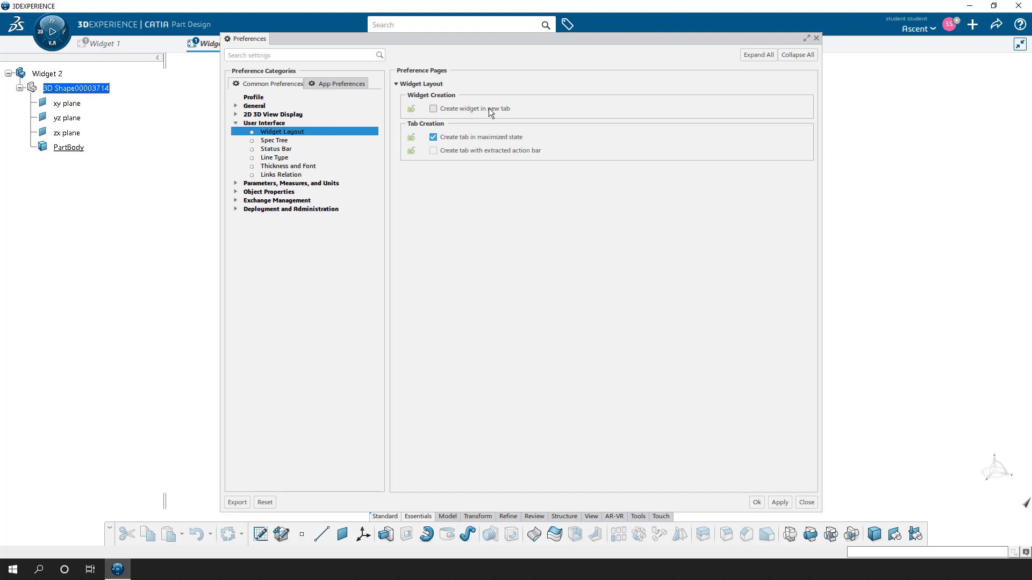
pyautogui.click(757, 503)
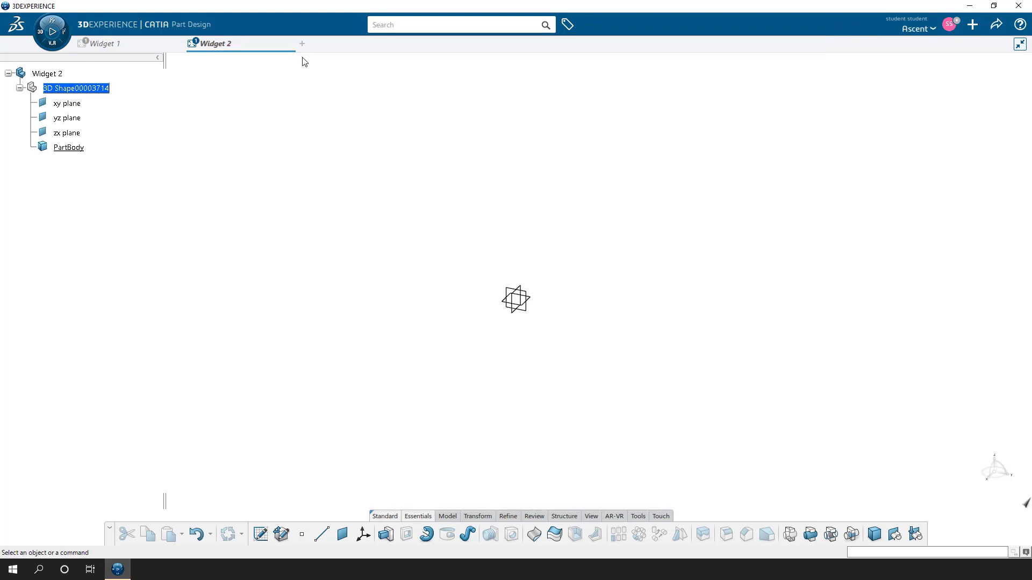
# Step: Create a third 3D Part titled Widget 3
pyautogui.click(973, 26)
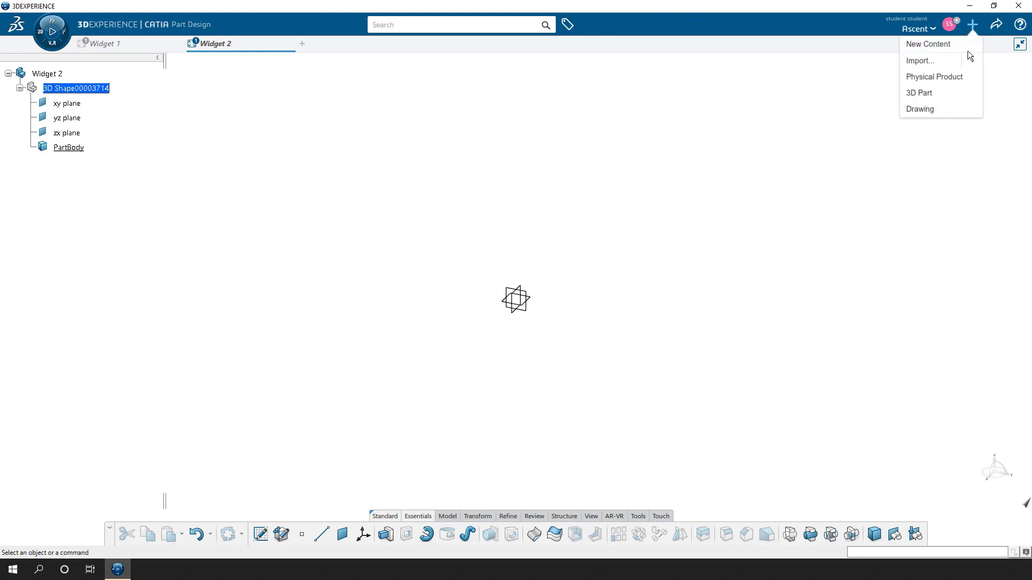
pyautogui.click(945, 93)
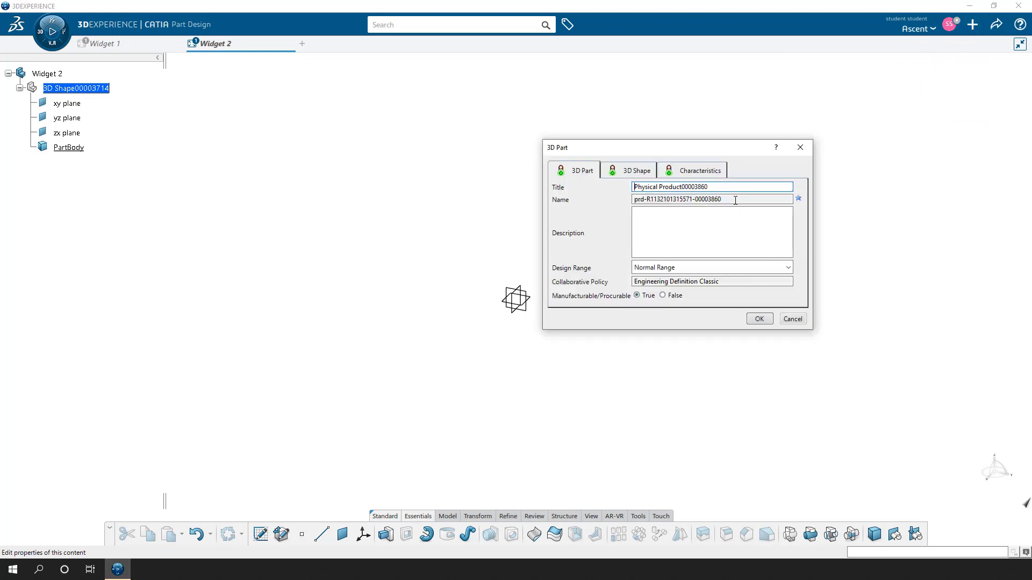
pyautogui.moveTo(721, 187); pyautogui.dragTo(592, 197)
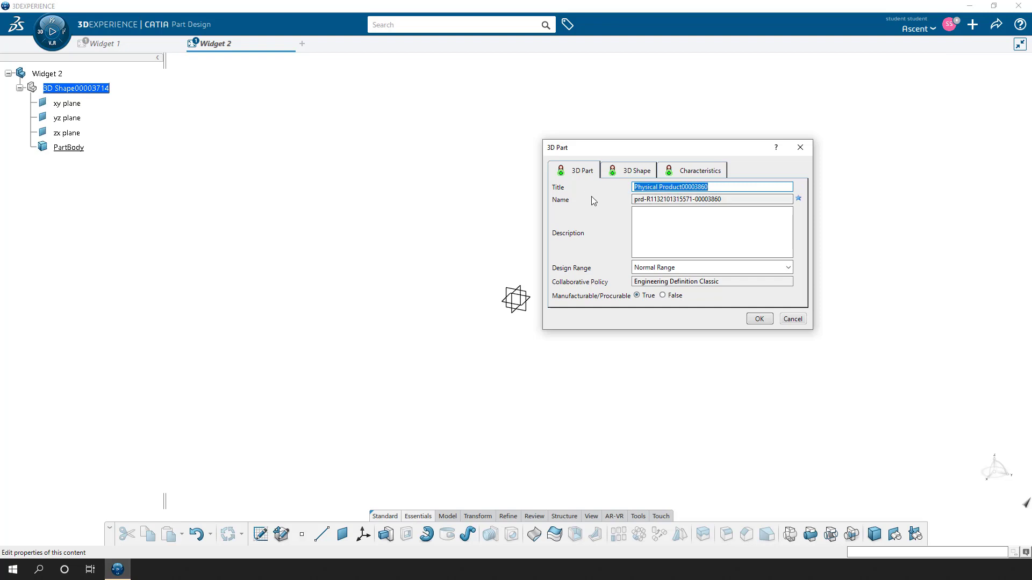
pyautogui.write('Wdiget')
pyautogui.press('BackSpace')
pyautogui.press('BackSpace')
pyautogui.press('BackSpace')
pyautogui.press('BackSpace')
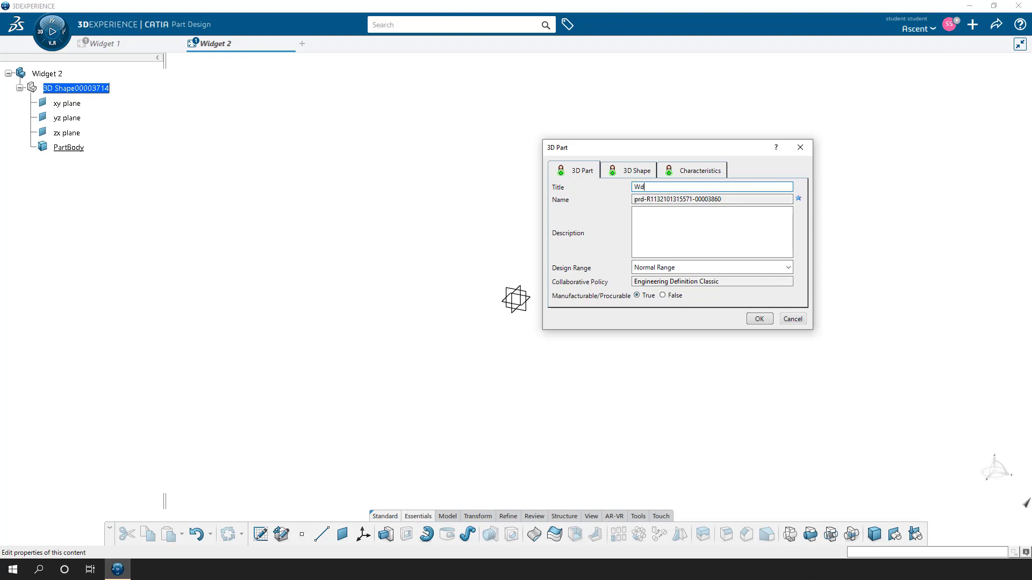
pyautogui.press('BackSpace')
pyautogui.write('idget 3')
pyautogui.click(760, 319)
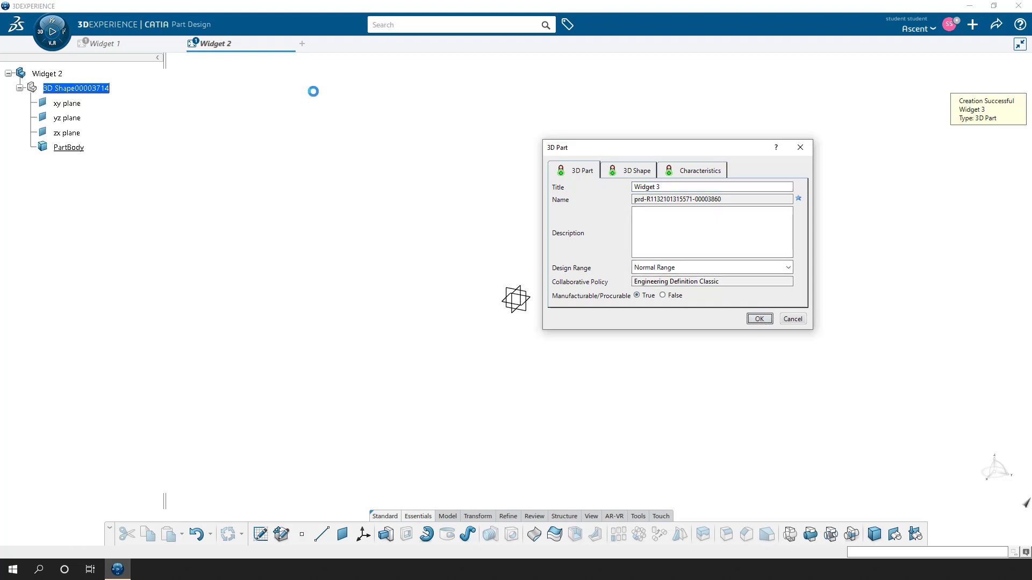
# Step: Restore the maximized Widget 3 window to see both widgets side by side, and maximize Widget 2
pyautogui.moveTo(241, 43)
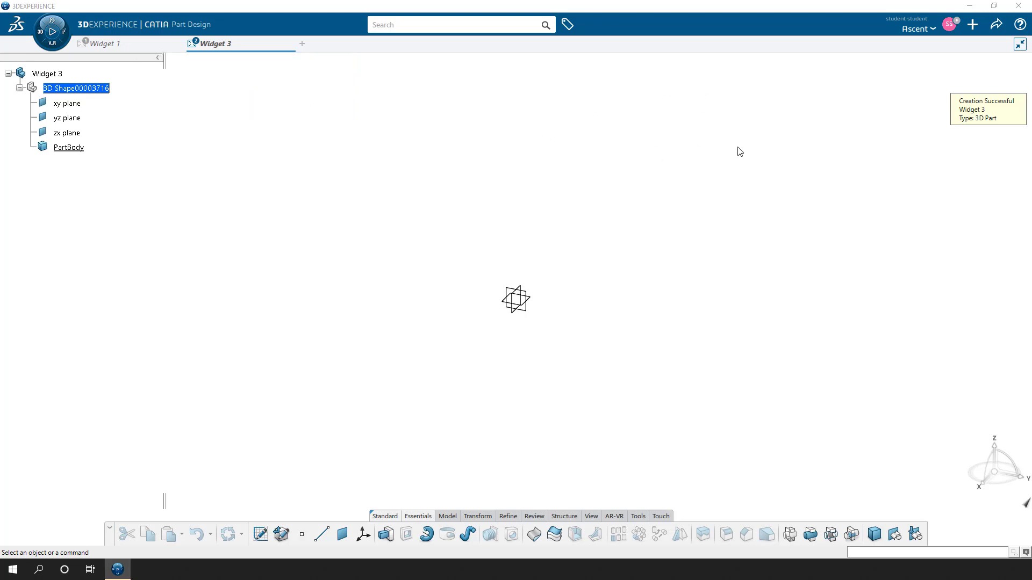
pyautogui.click(1020, 44)
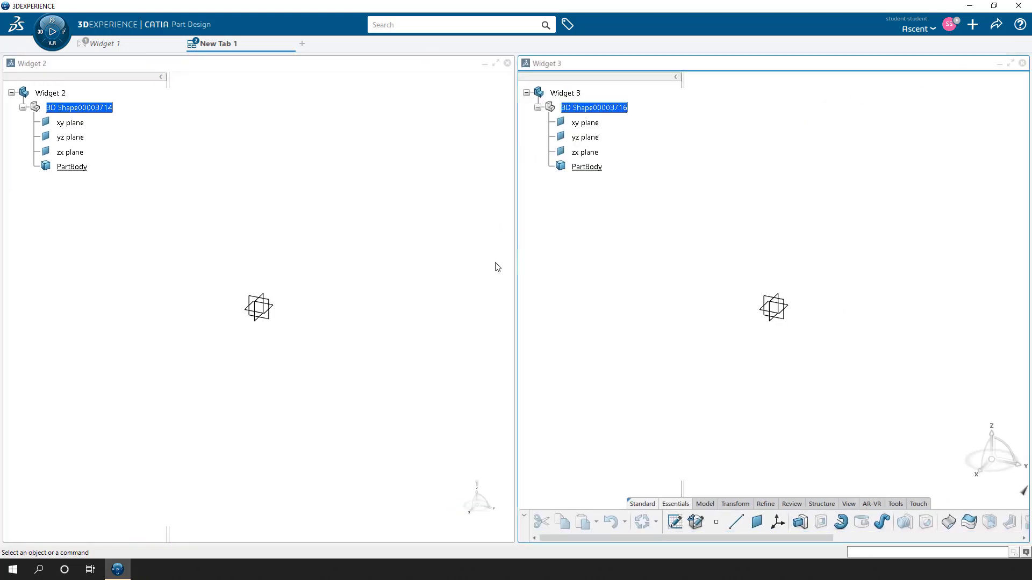
pyautogui.click(494, 63)
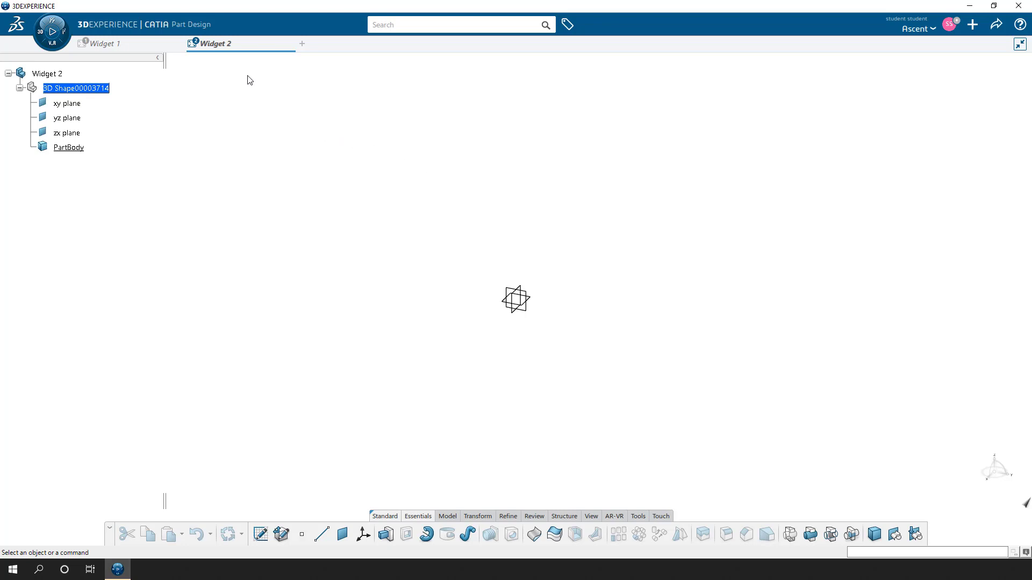
# Step: Preview the widgets contained in both tabs and tile Widget 2 and Widget 3 vertically in their shared tab
pyautogui.rightClick(242, 44)
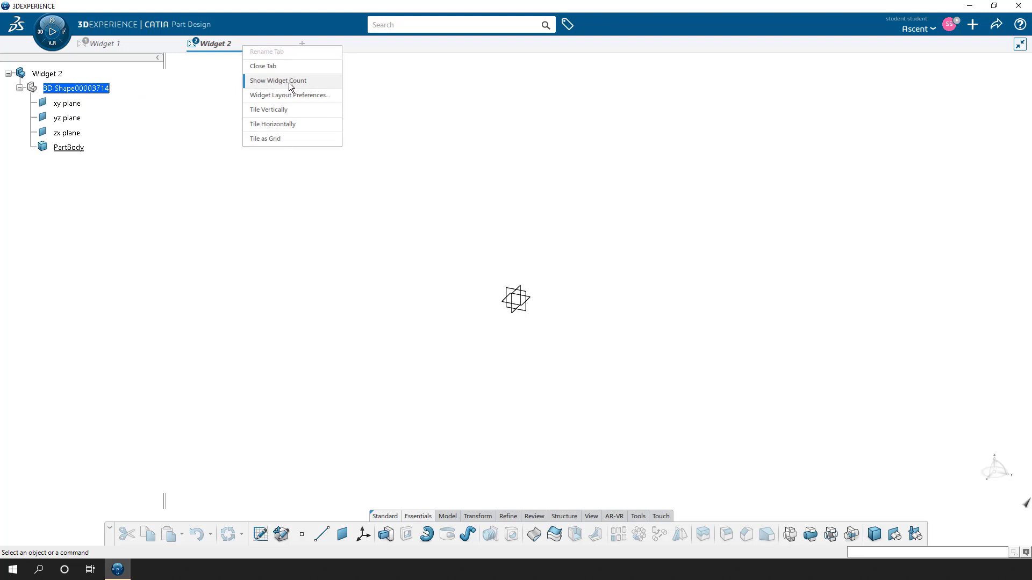
pyautogui.moveTo(198, 47)
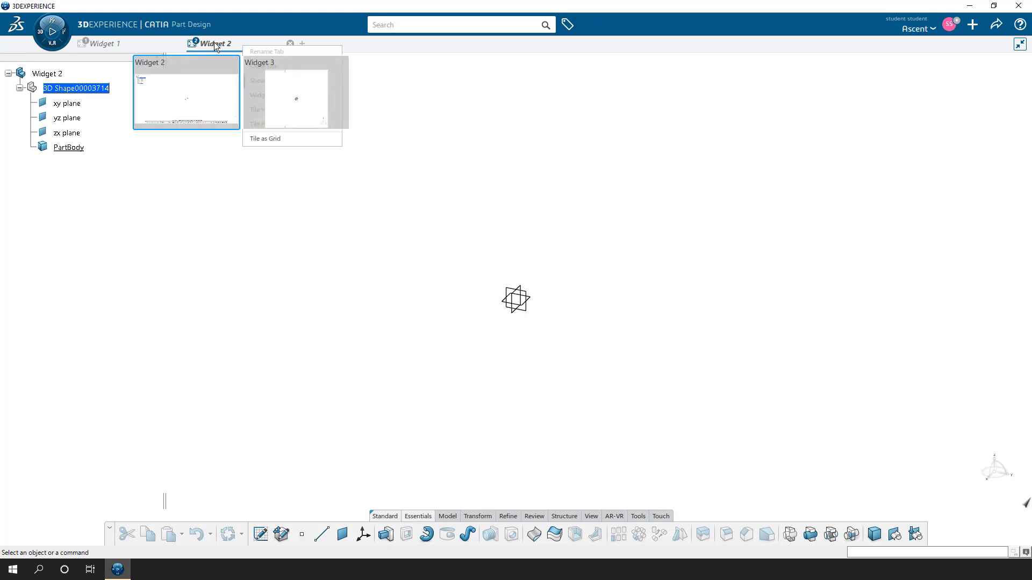
pyautogui.moveTo(118, 53)
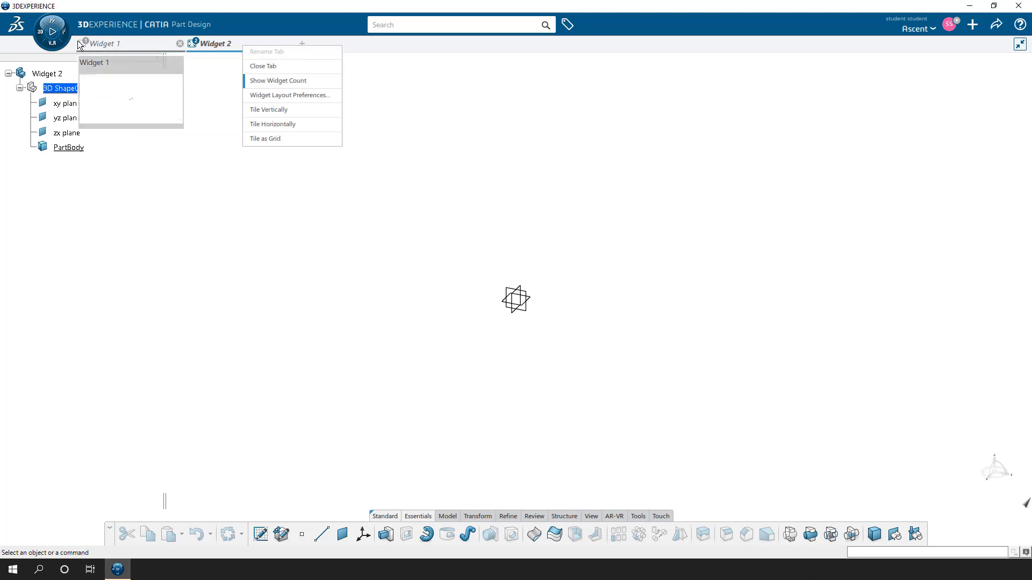
pyautogui.click(273, 111)
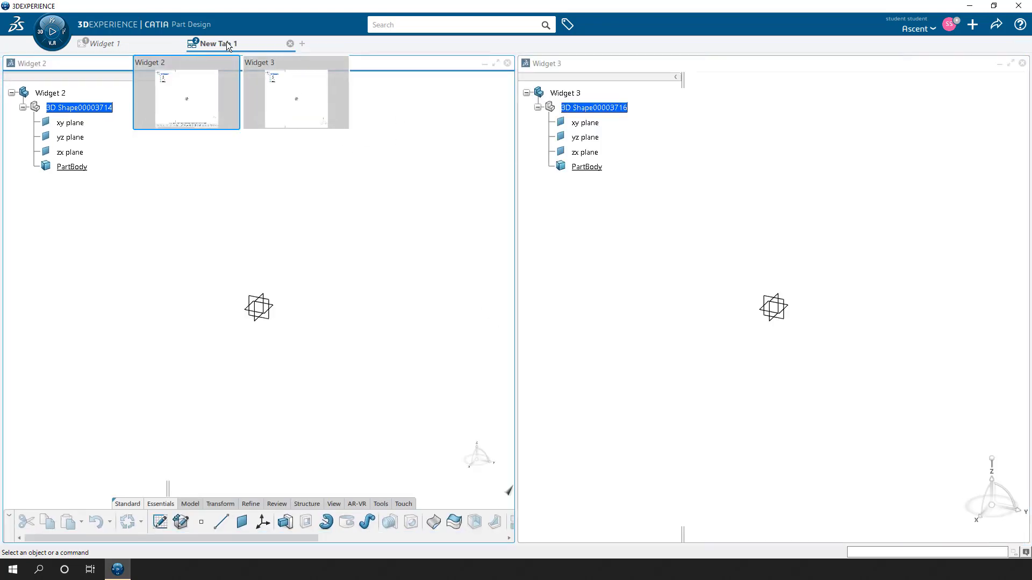
# Step: Tile Widget 2 and Widget 3 horizontally in their shared tab and rearrange them as a grid
pyautogui.rightClick(226, 43)
pyautogui.click(282, 127)
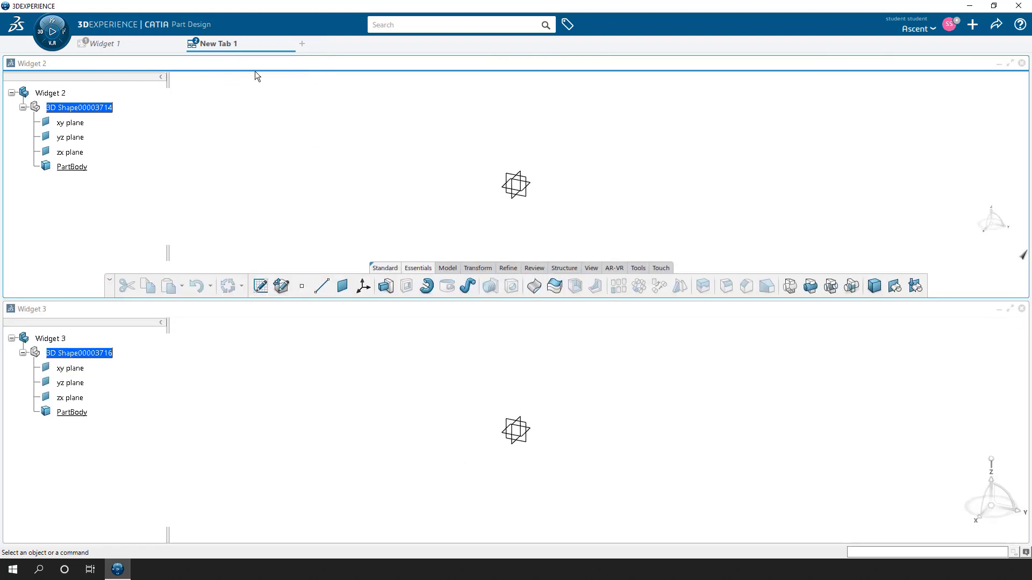
pyautogui.rightClick(241, 47)
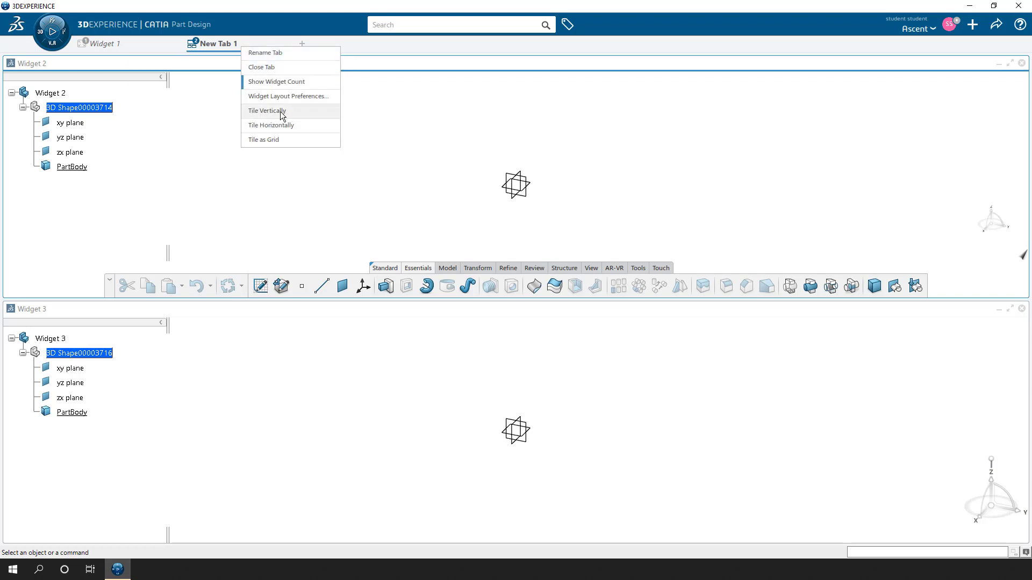
pyautogui.click(288, 141)
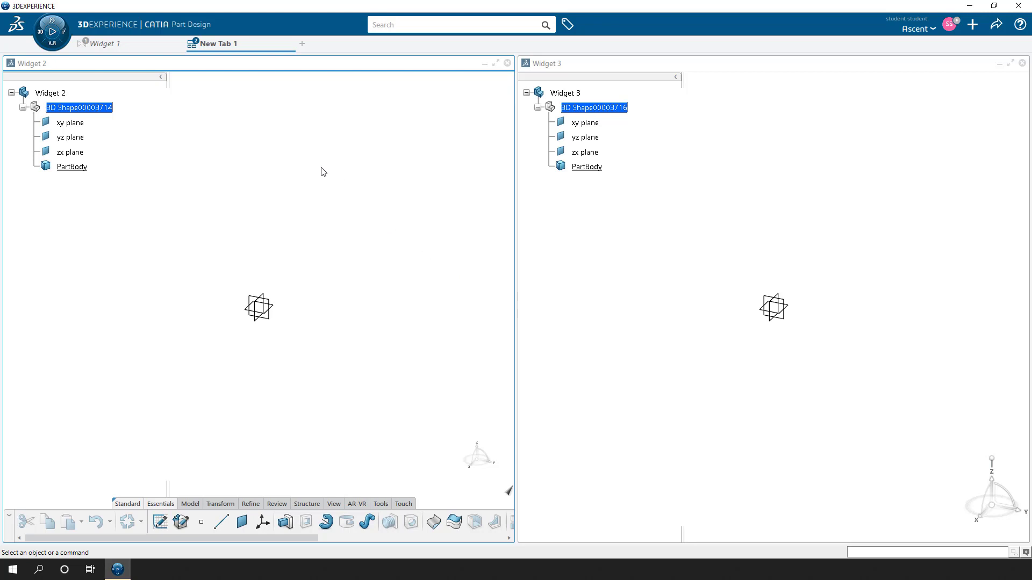
# Step: Review the Tab Creation options in the Widget Layout preferences, accept them, and make Widget 3 the active widget
pyautogui.rightClick(227, 46)
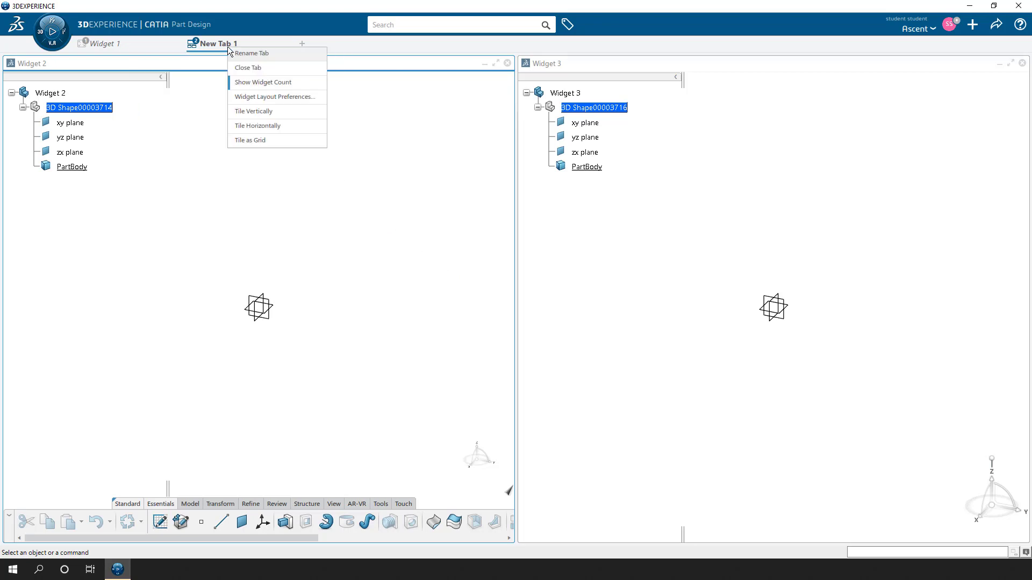
pyautogui.click(272, 98)
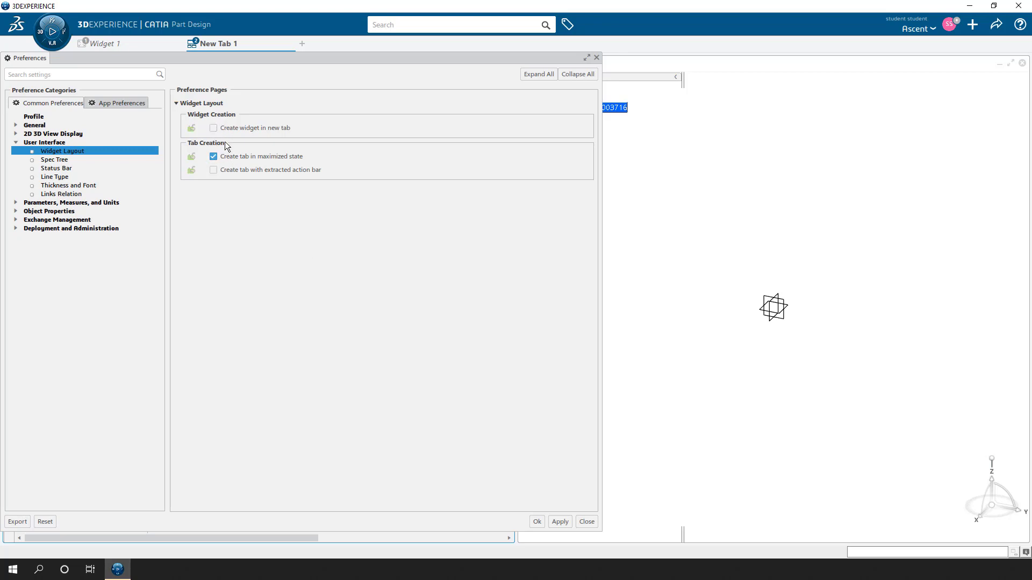
pyautogui.click(537, 522)
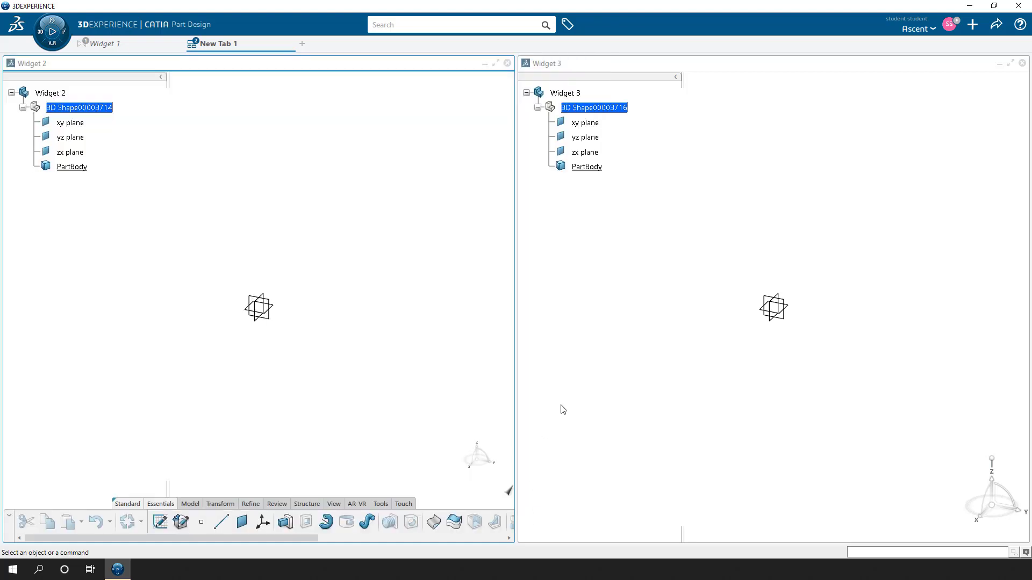
pyautogui.click(562, 409)
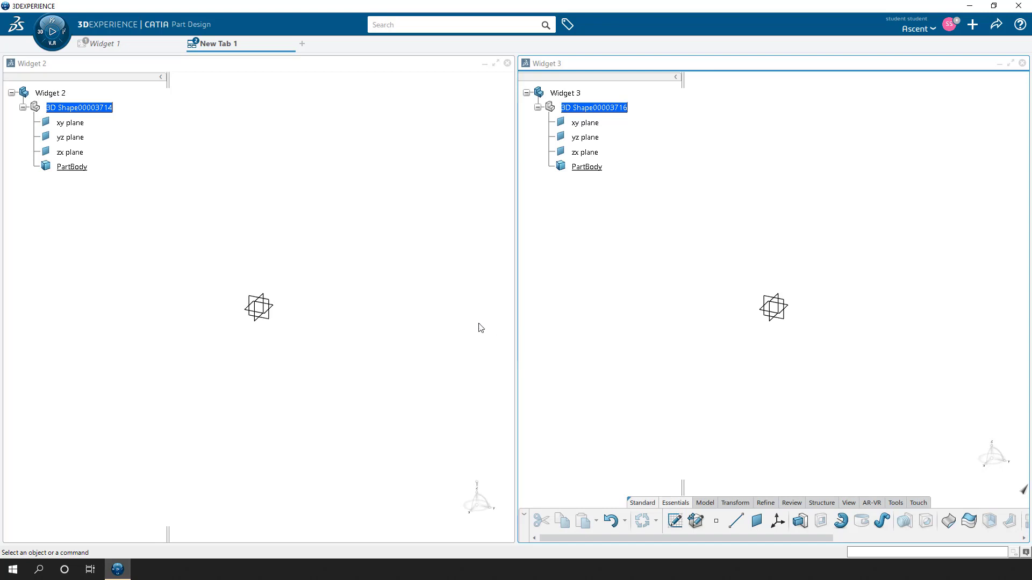
# Step: Create a drawing titled Widge 1 Drawing in the Widget 1 tab and preview the widgets in that tab
pyautogui.click(140, 48)
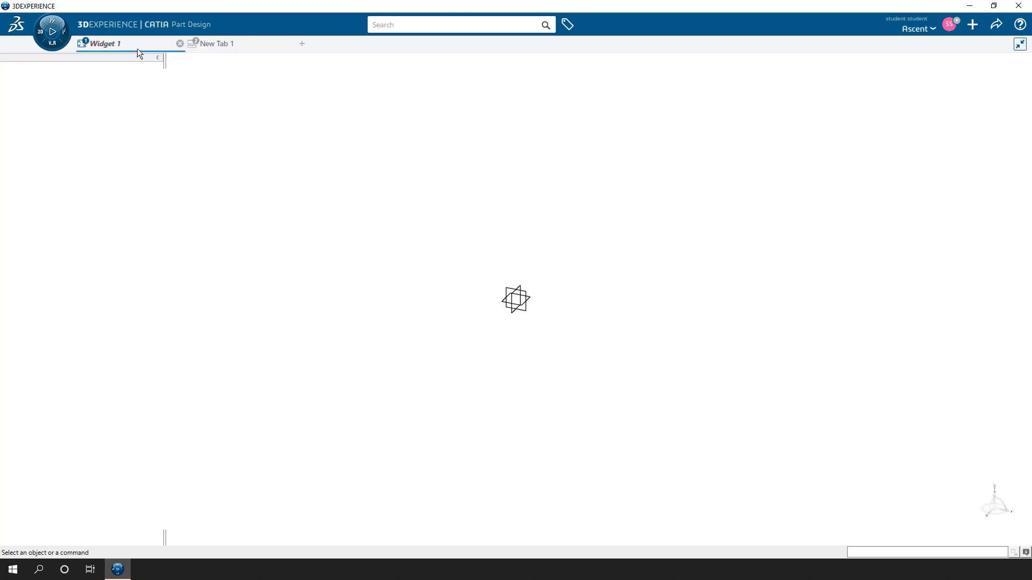
pyautogui.click(974, 26)
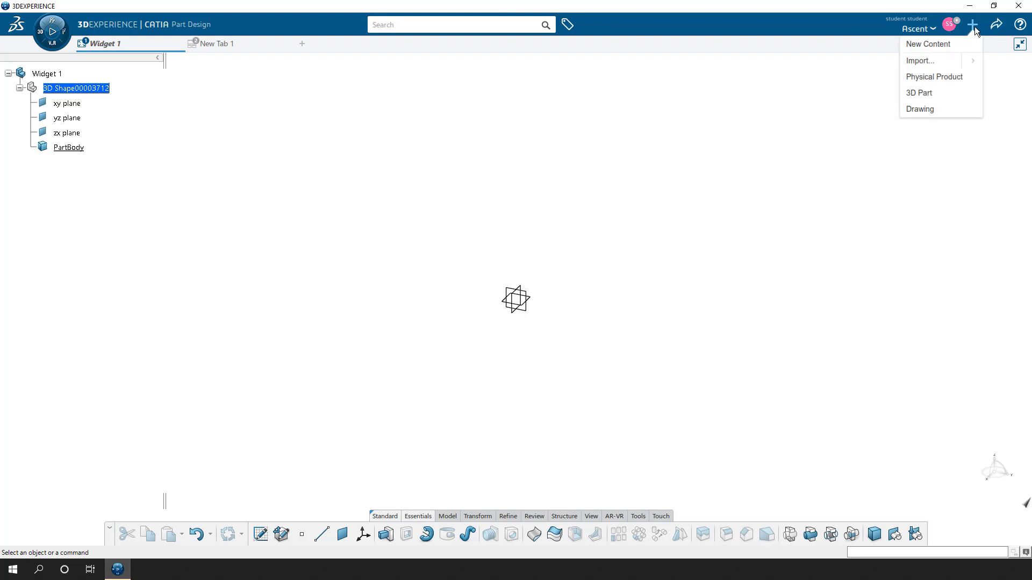
pyautogui.click(949, 107)
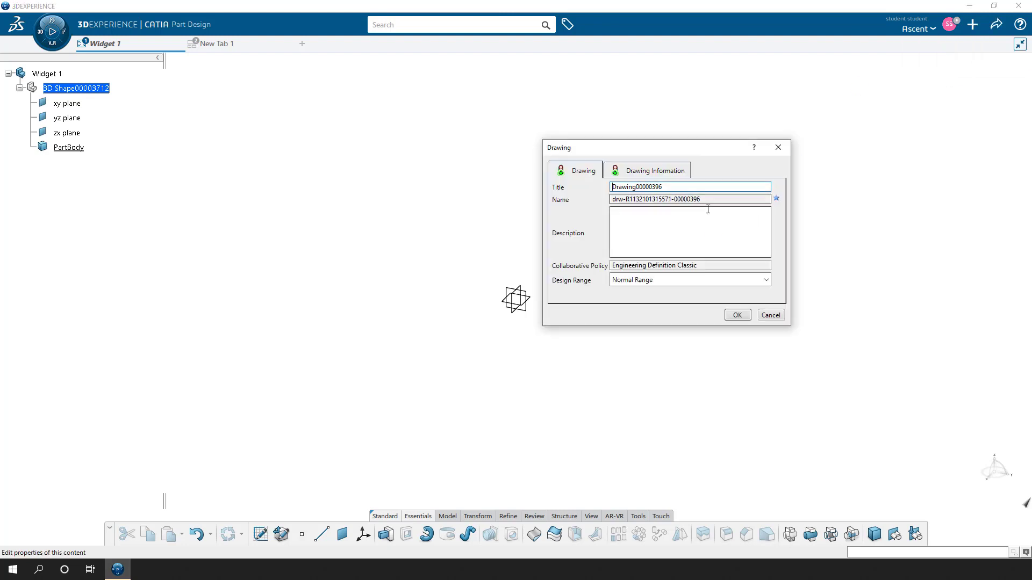
pyautogui.doubleClick(637, 187)
pyautogui.write('Widge')
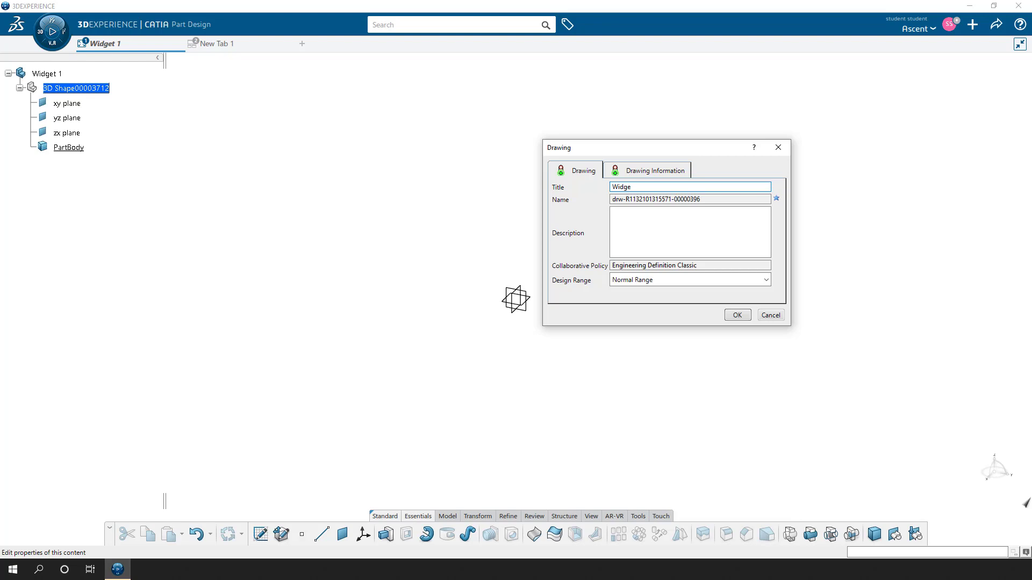
pyautogui.write(' 1 Drawing')
pyautogui.click(741, 317)
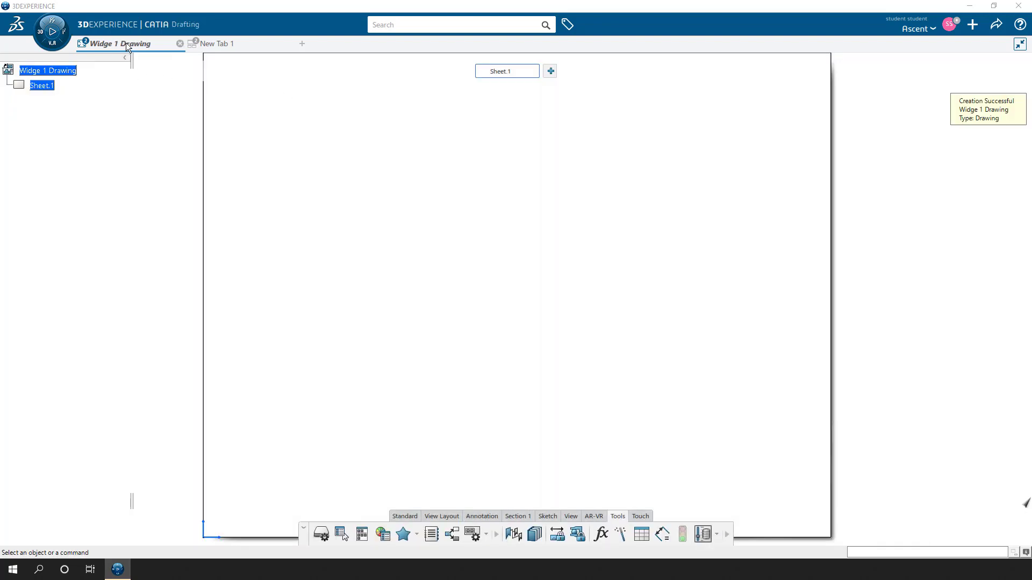
pyautogui.moveTo(115, 41)
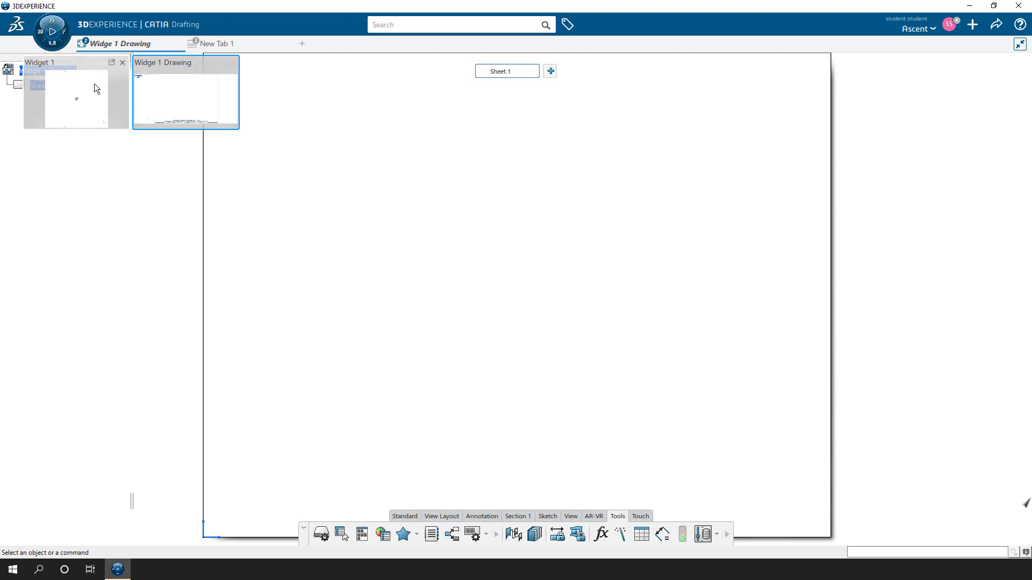